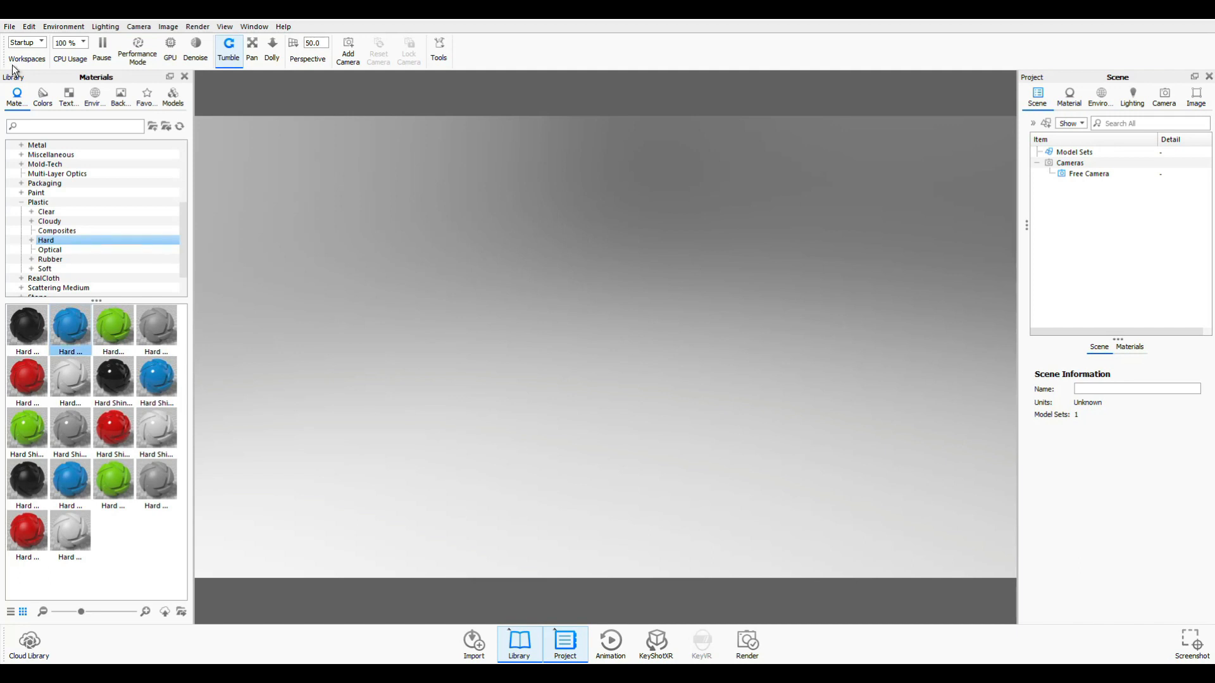
# Add a sphere to the scene and raise it vertically to a Y translation of about 2.68
pyautogui.click(29, 28)
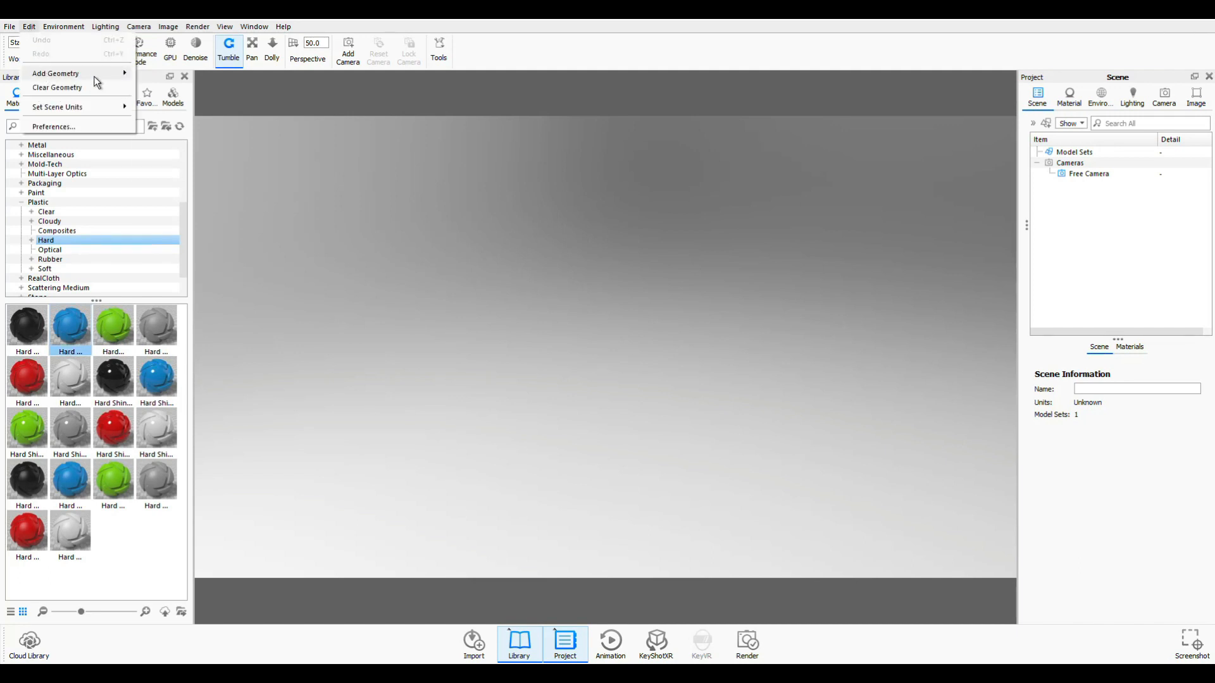
pyautogui.moveTo(93, 73)
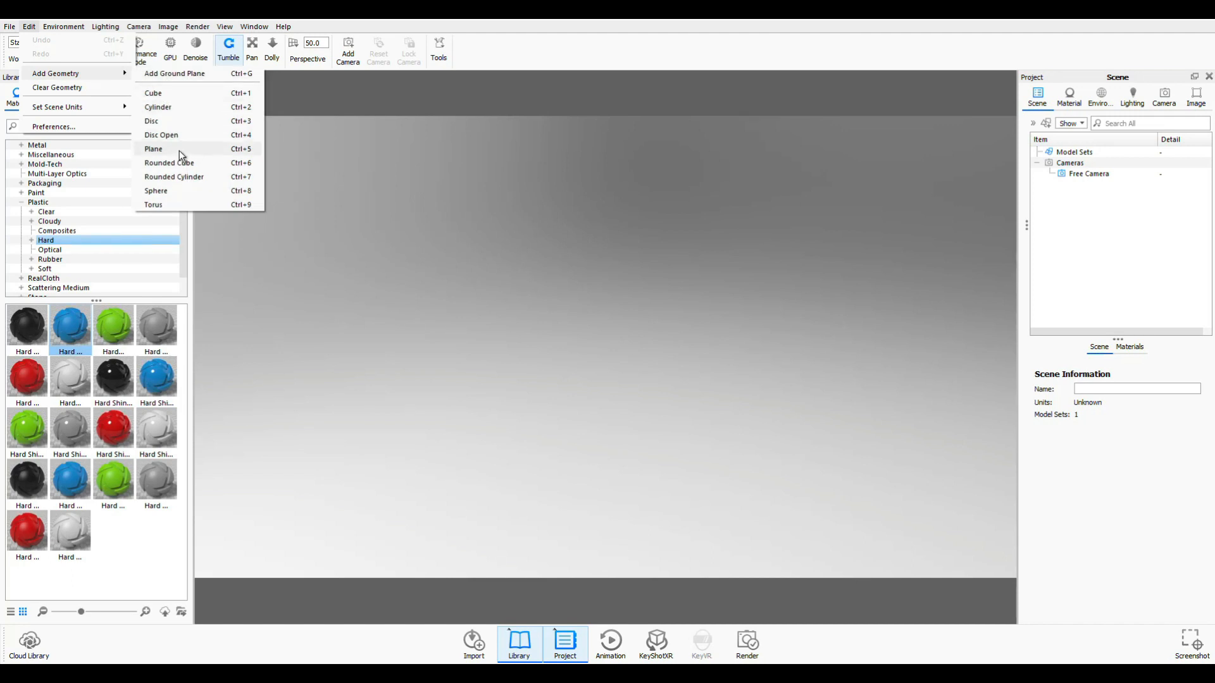
pyautogui.click(184, 191)
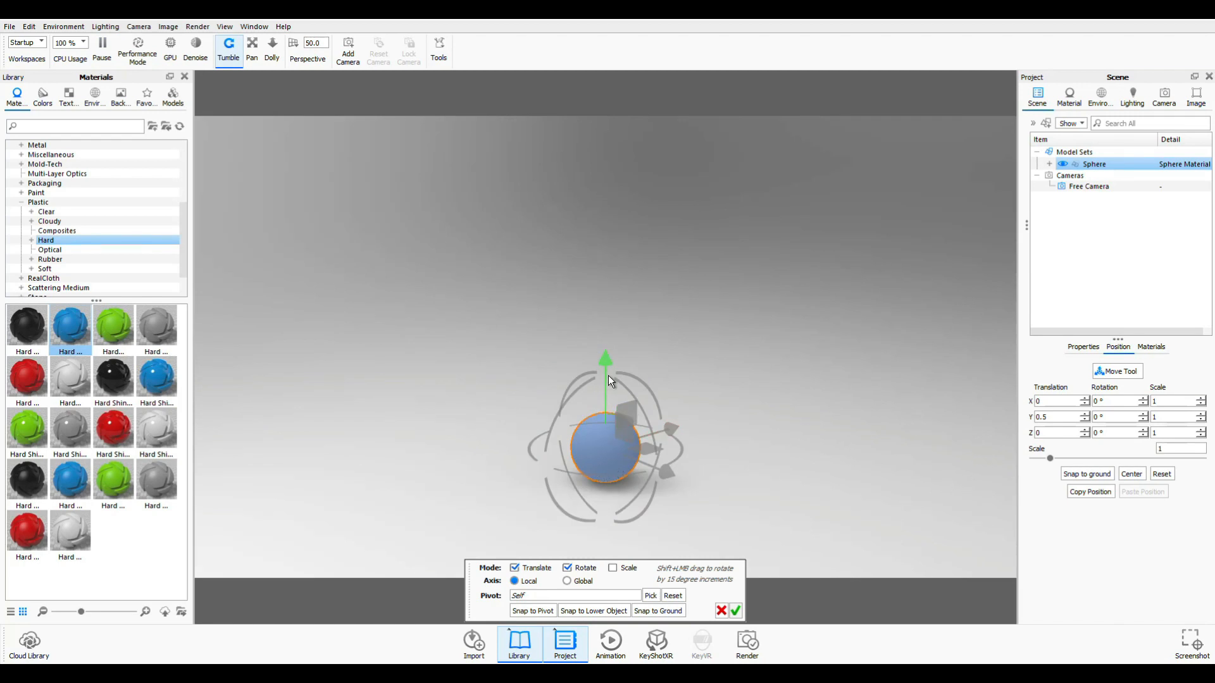
pyautogui.moveTo(608, 362); pyautogui.dragTo(580, 210)
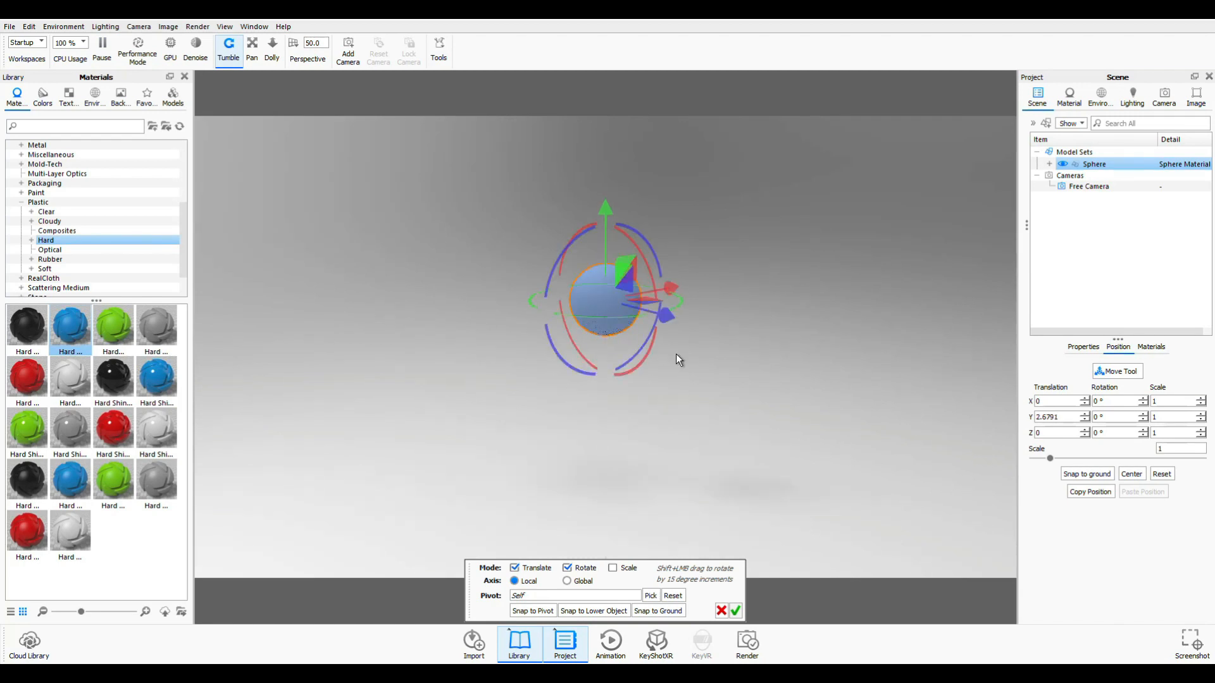
pyautogui.scroll(6, 693, 373)
pyautogui.moveTo(799, 307); pyautogui.dragTo(783, 439, button='middle')
pyautogui.scroll(3, 787, 432)
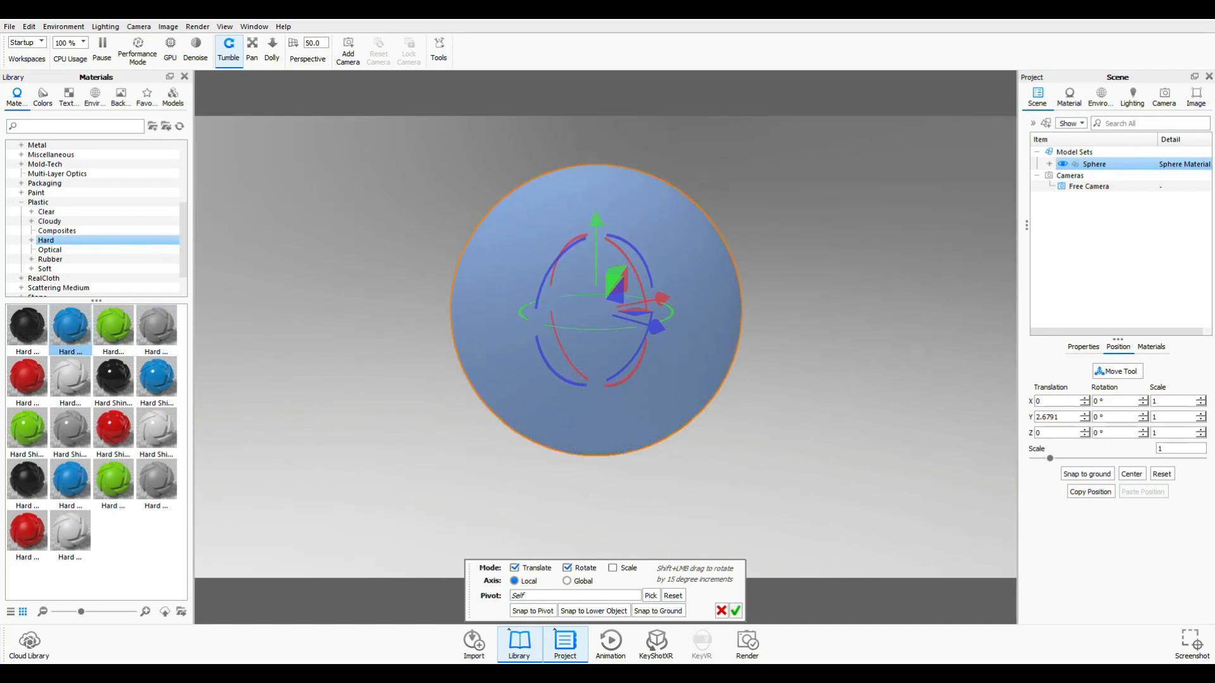
# Apply the solid white studio backplate and the Dosch-Apartment_2k interior environment, and accept the sphere's new position
pyautogui.click(121, 98)
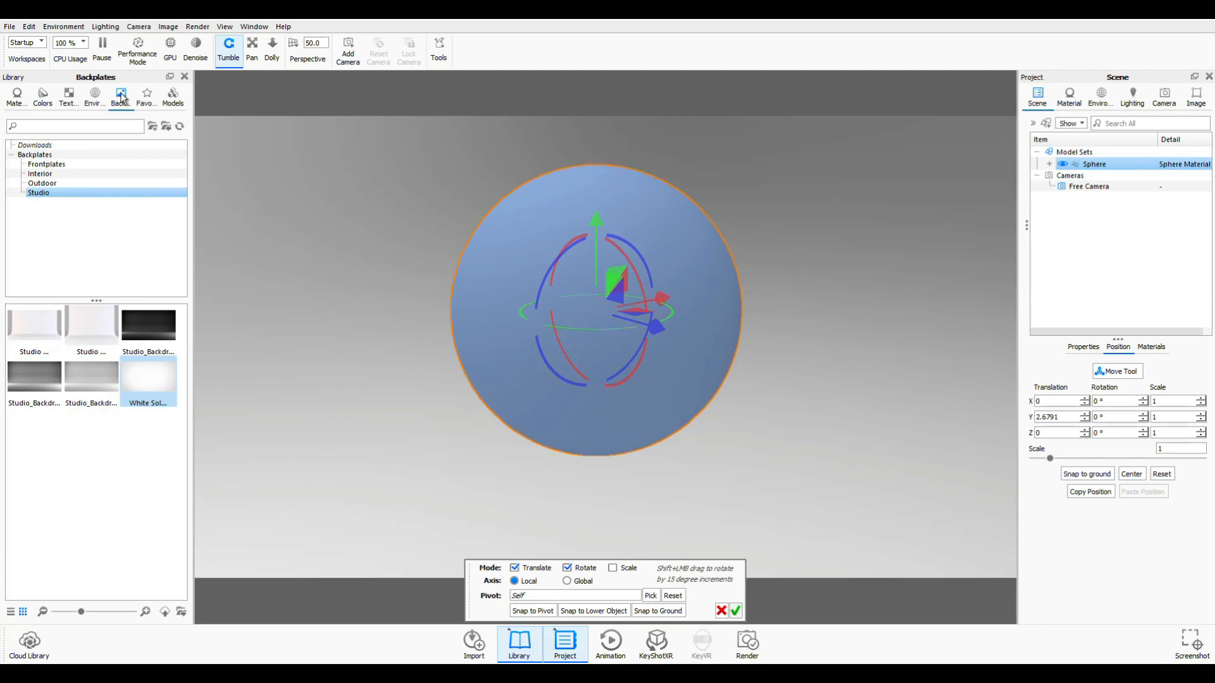
pyautogui.moveTo(158, 381); pyautogui.dragTo(337, 442)
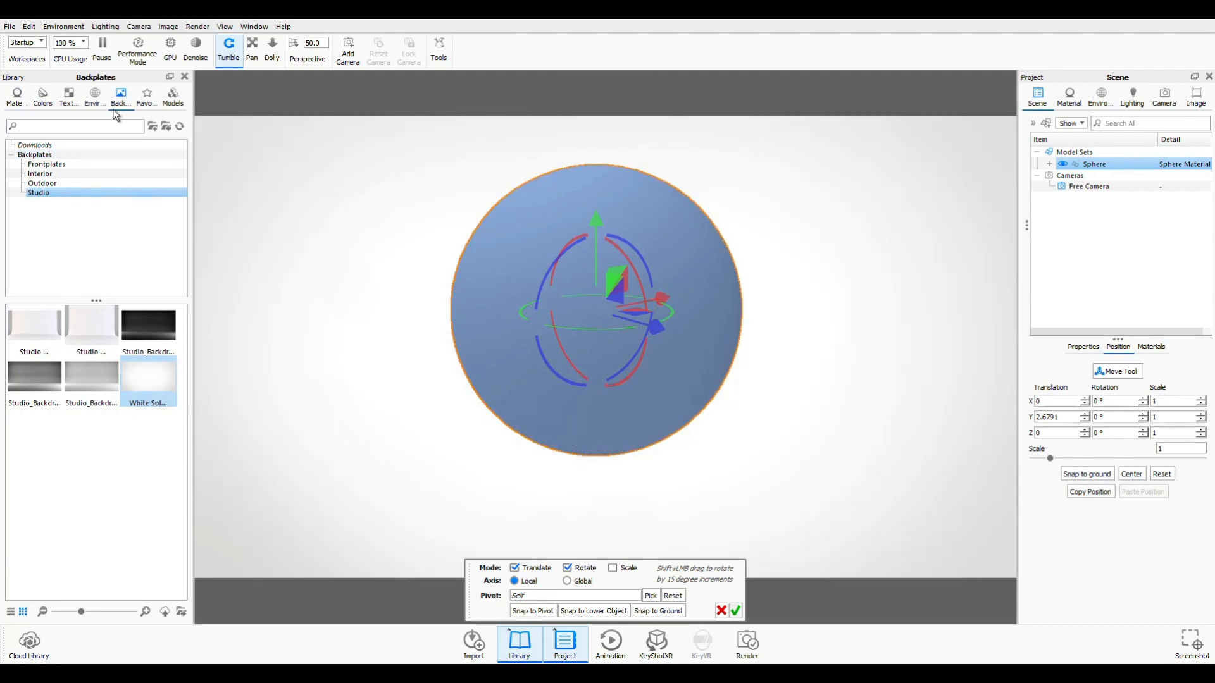
pyautogui.click(95, 98)
pyautogui.click(154, 477)
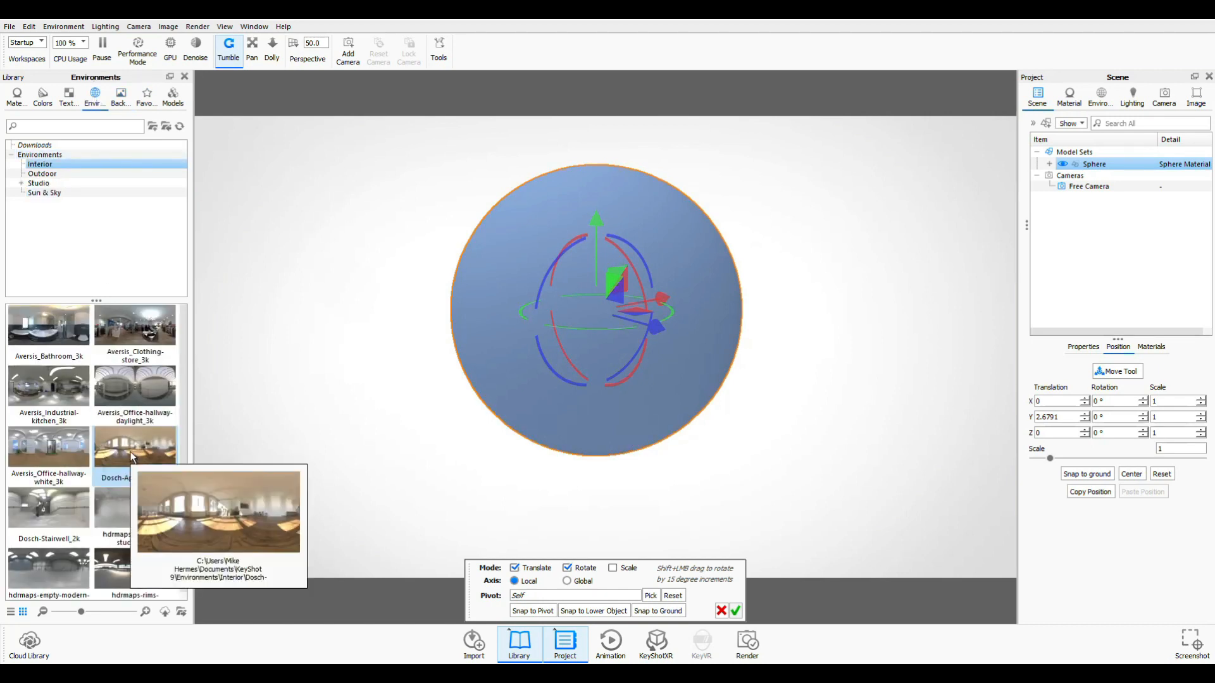
pyautogui.moveTo(123, 446); pyautogui.dragTo(373, 476)
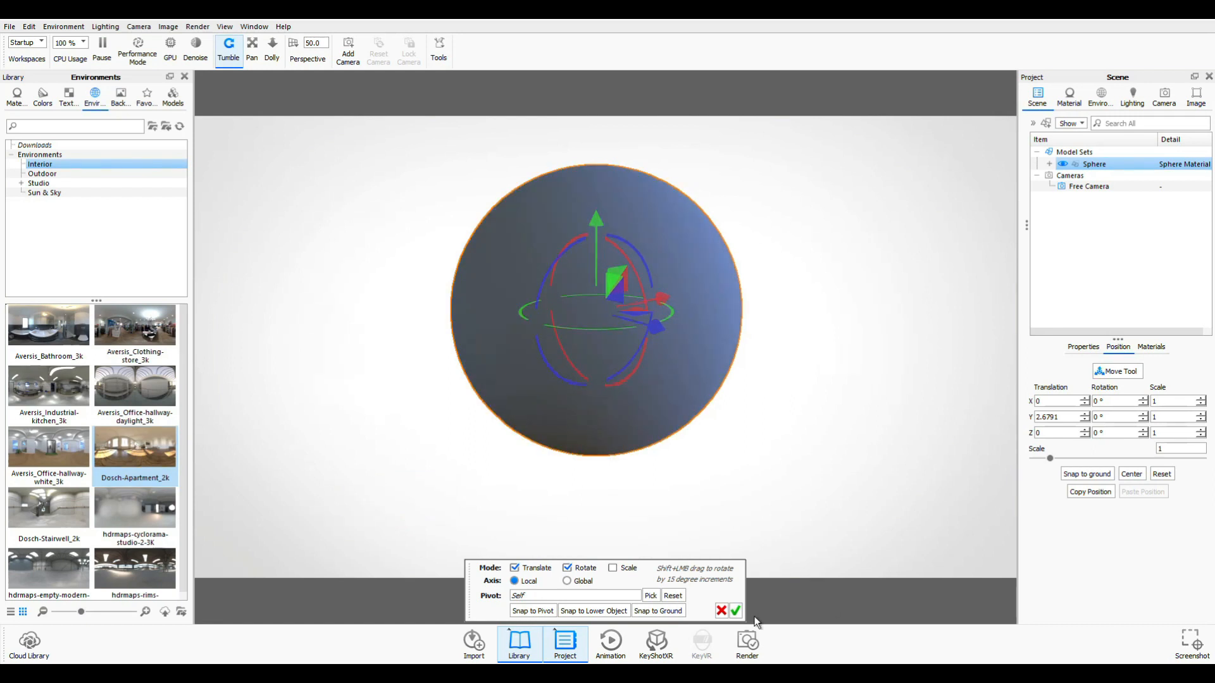
pyautogui.click(736, 611)
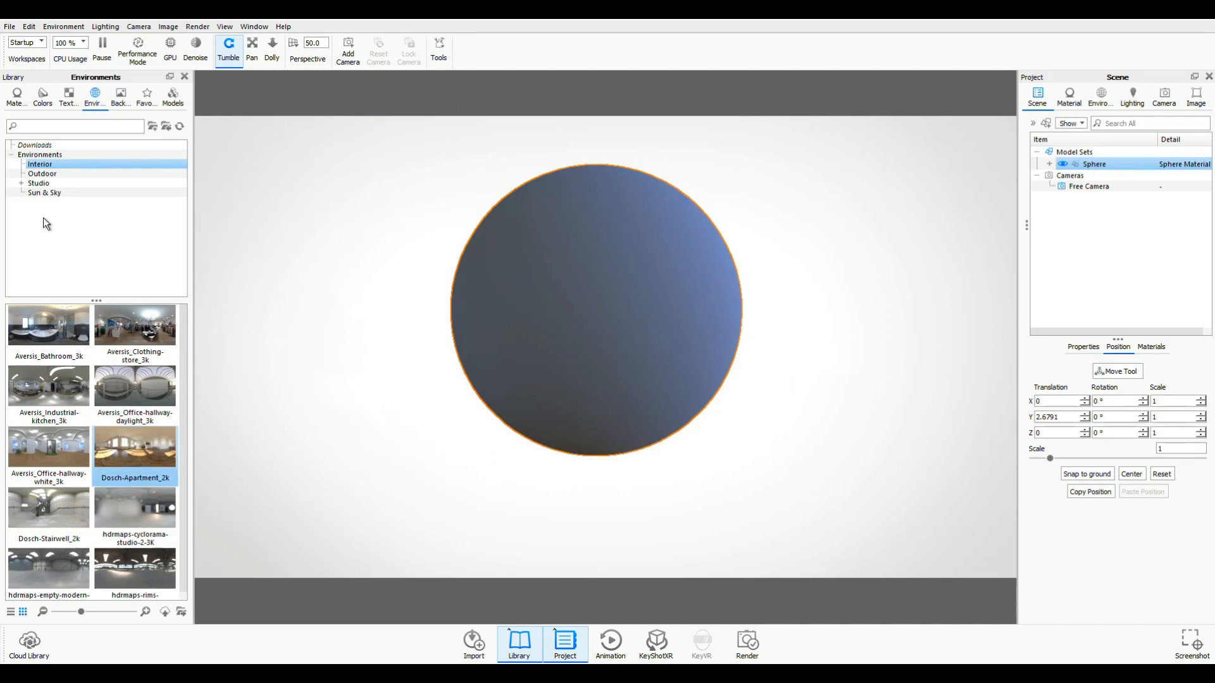
# Apply the Hard Rough Plastic Blue material from the material library to the sphere
pyautogui.click(16, 100)
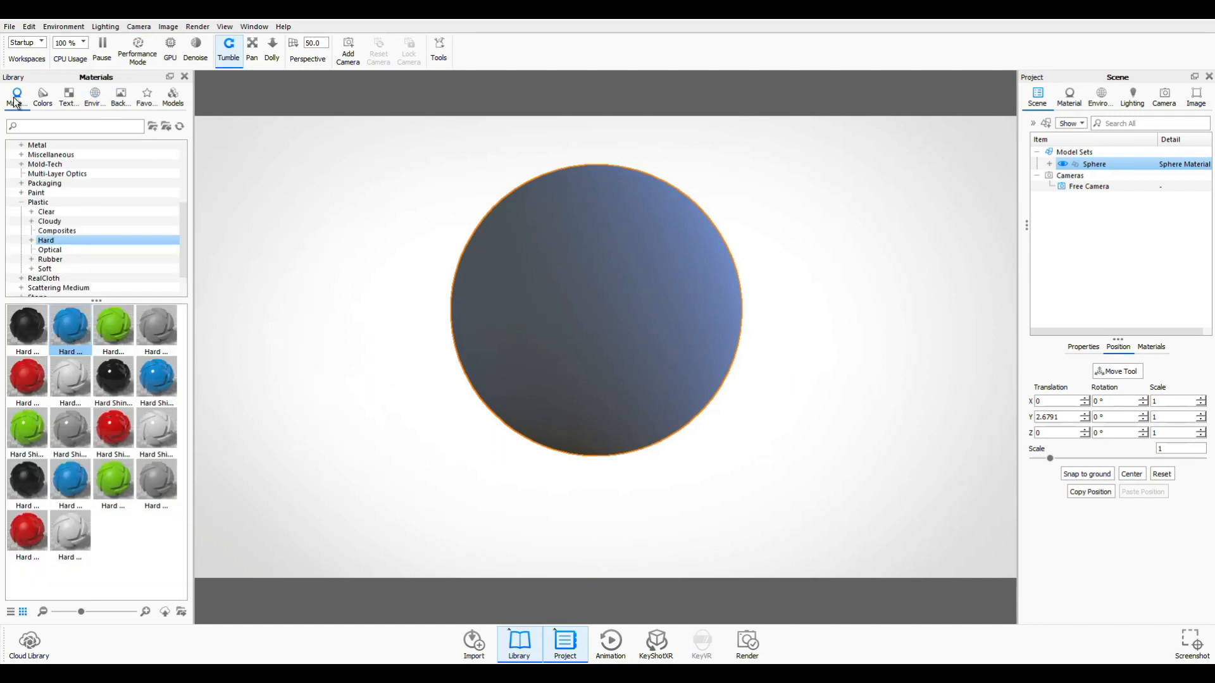
pyautogui.click(66, 327)
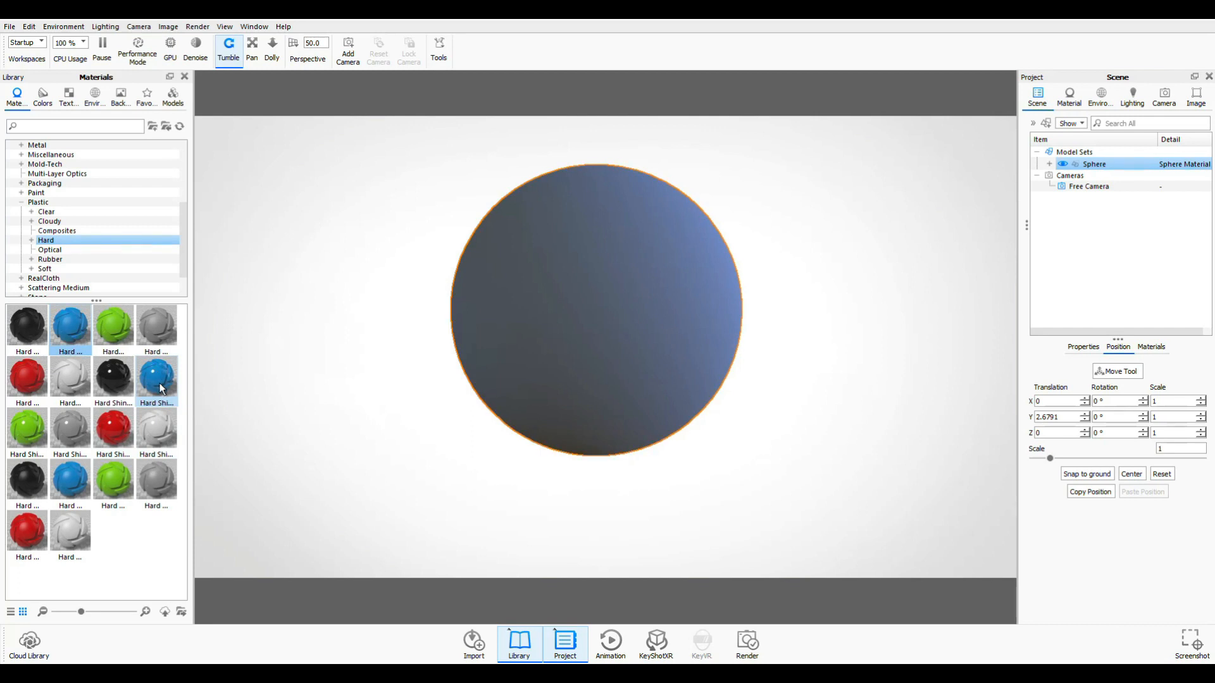
pyautogui.moveTo(162, 388)
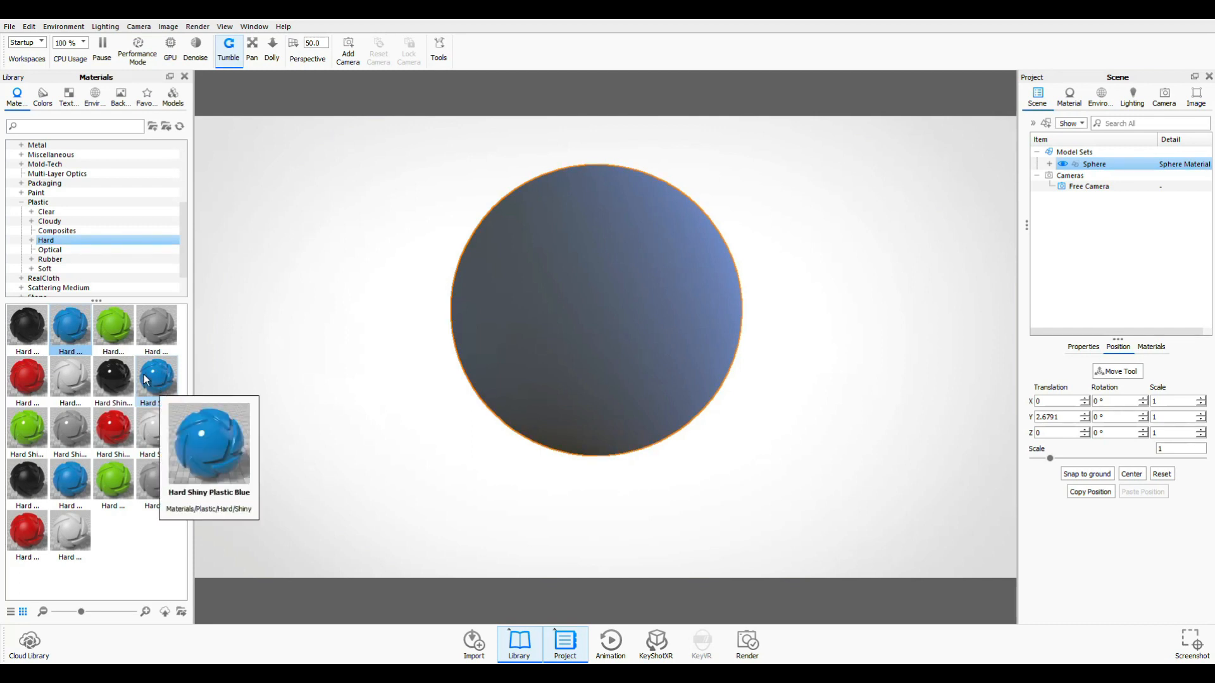
pyautogui.moveTo(78, 346)
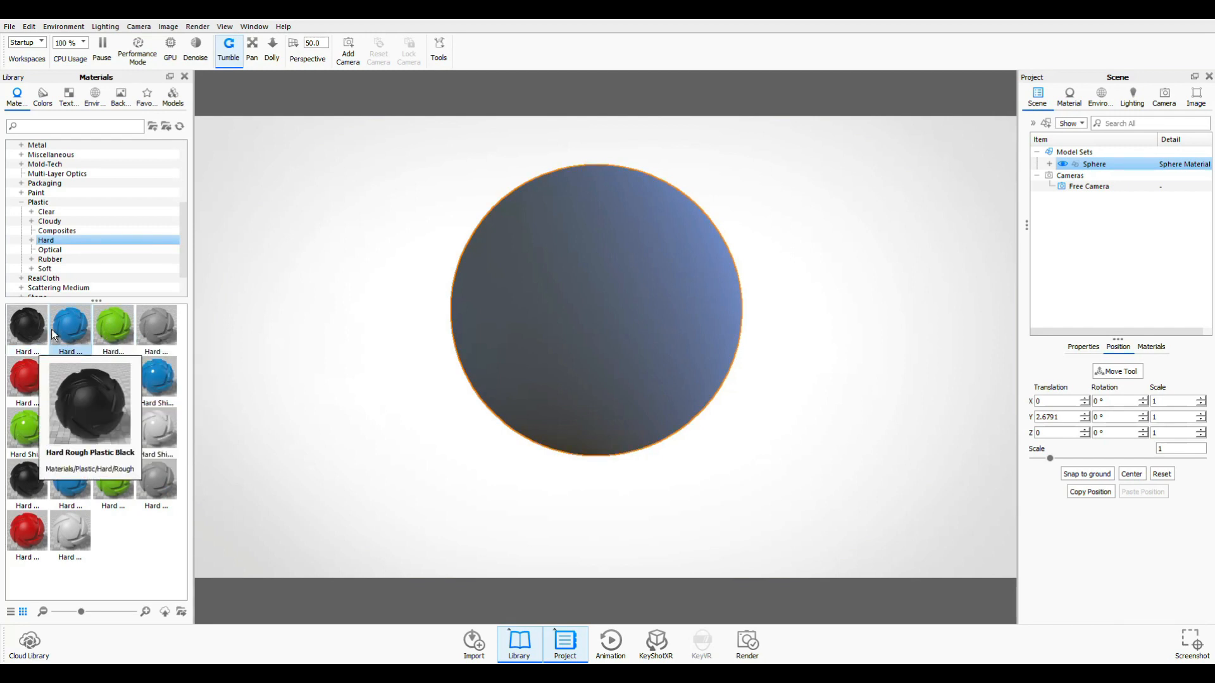
pyautogui.moveTo(70, 326); pyautogui.dragTo(558, 368)
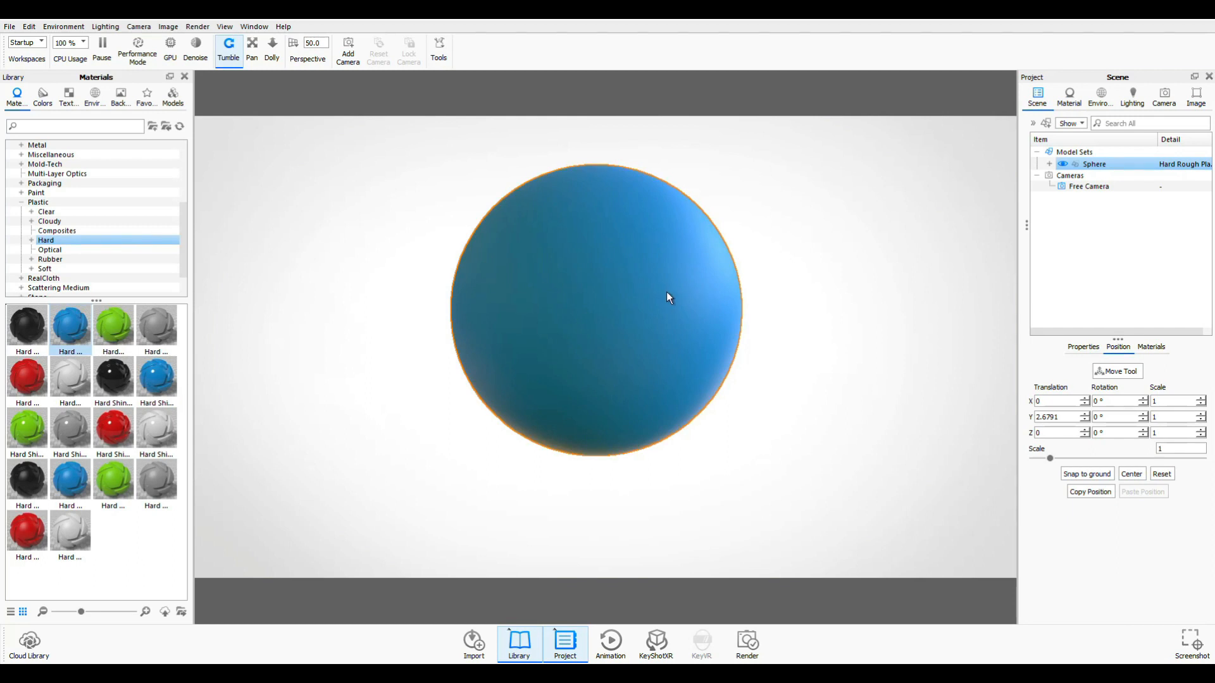
# Open the sphere's material graph and move the Plastic and Material nodes up to free space below them
pyautogui.doubleClick(656, 314)
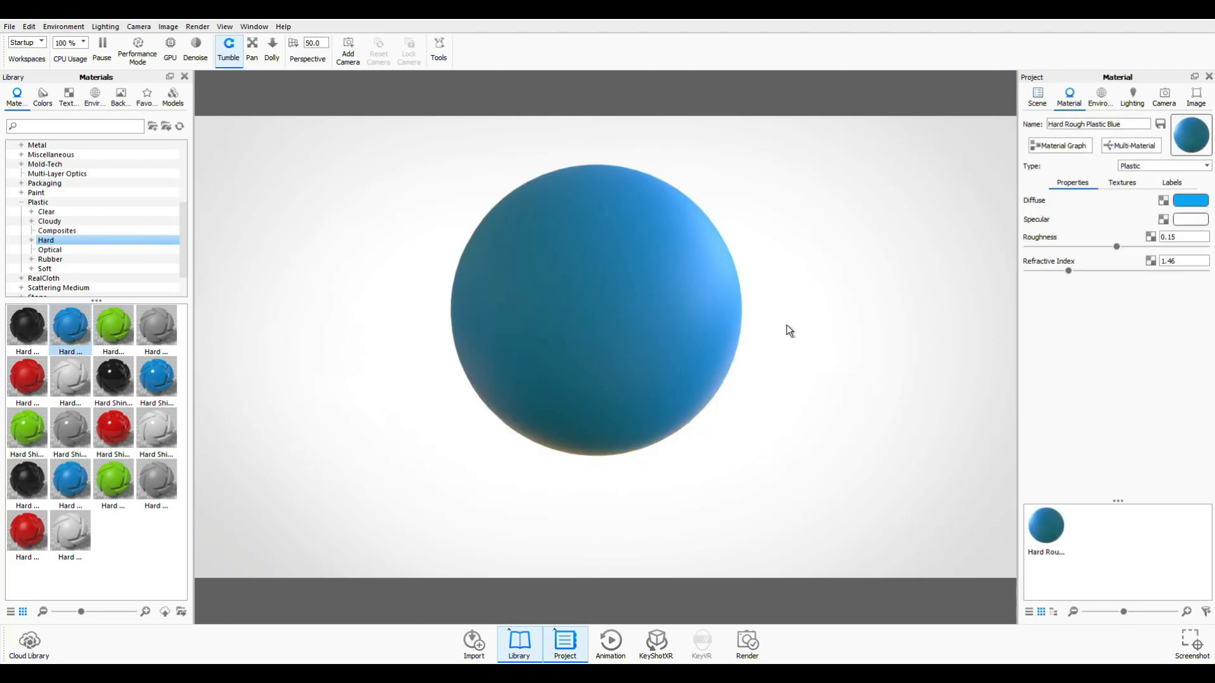
pyautogui.click(1069, 149)
pyautogui.moveTo(339, 131); pyautogui.dragTo(321, 150)
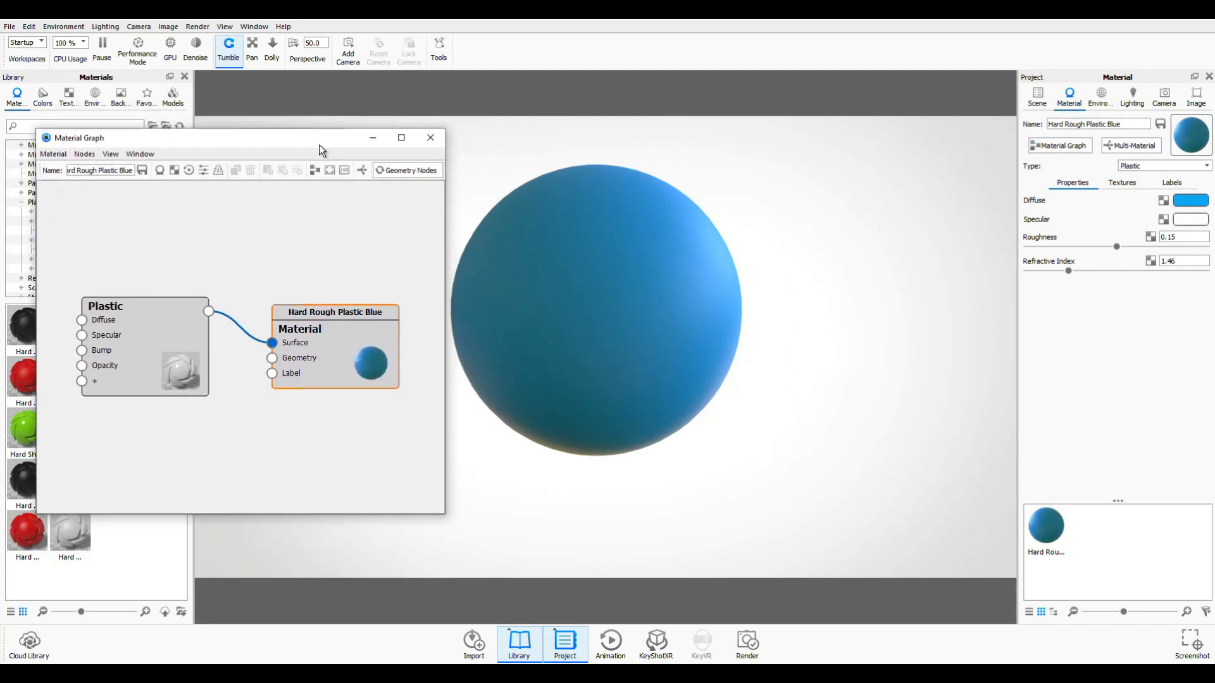
pyautogui.moveTo(174, 309); pyautogui.dragTo(155, 233)
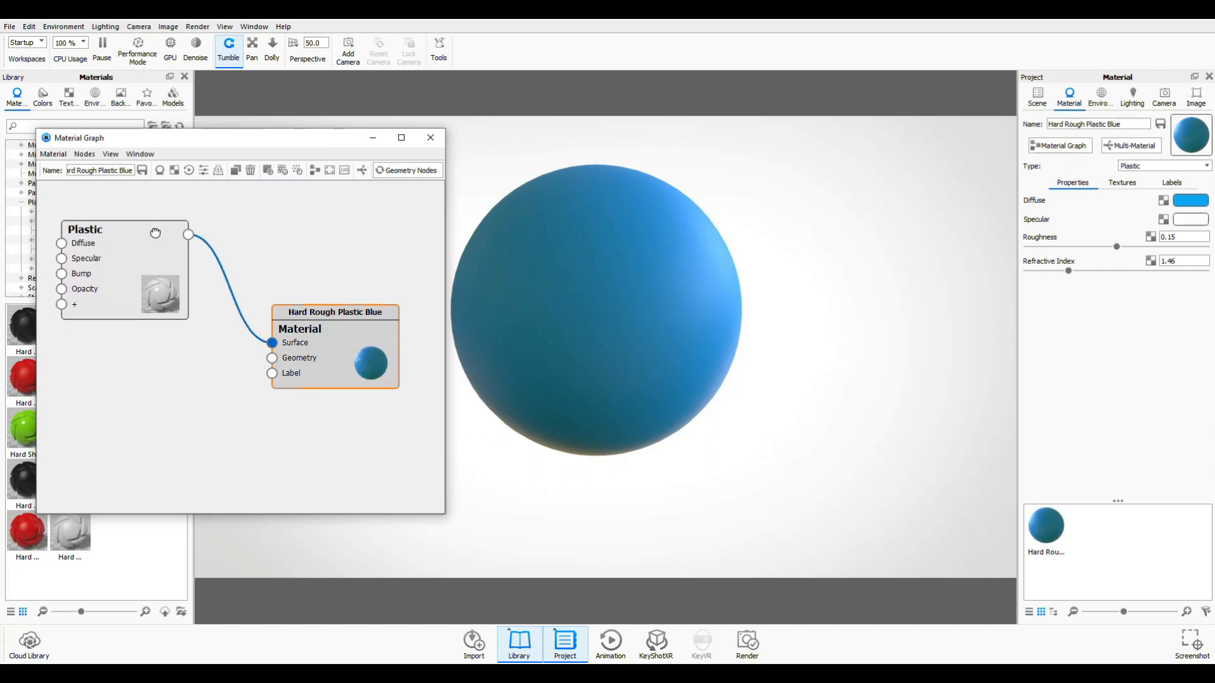
pyautogui.moveTo(346, 316); pyautogui.dragTo(368, 228)
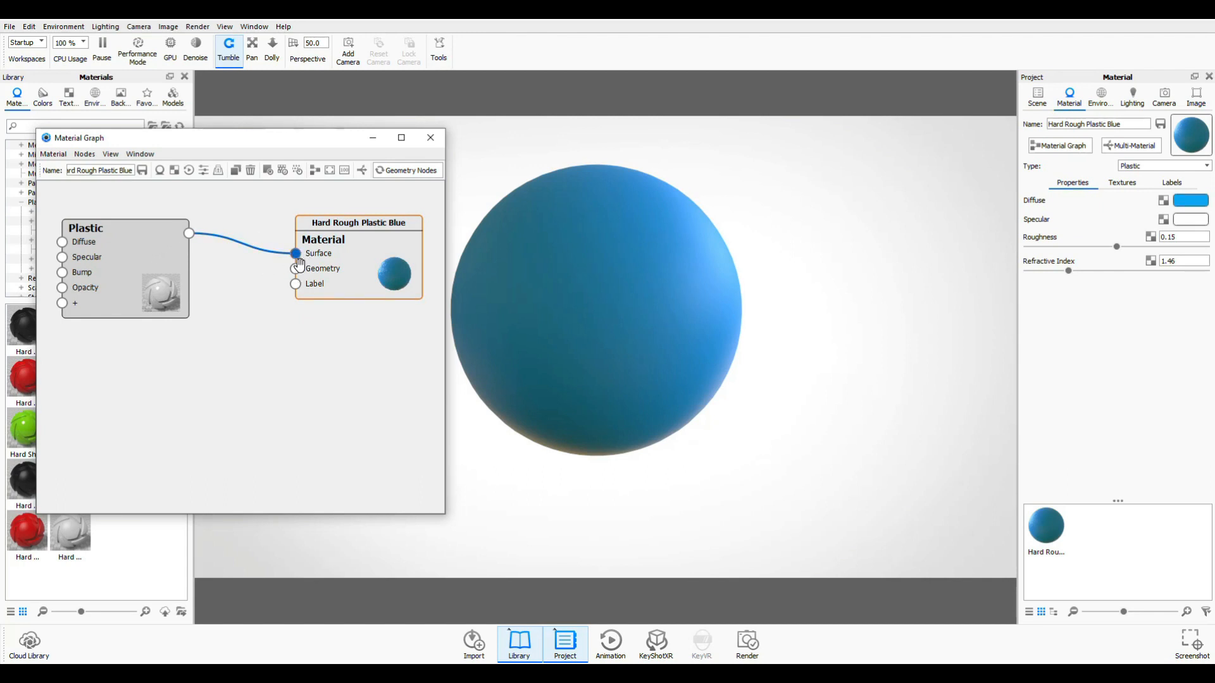
# Add a Fuzz geometry node, feeding Plastic into its Surface input and its output into the material's Geometry input
pyautogui.rightClick(156, 387)
pyautogui.moveTo(226, 482)
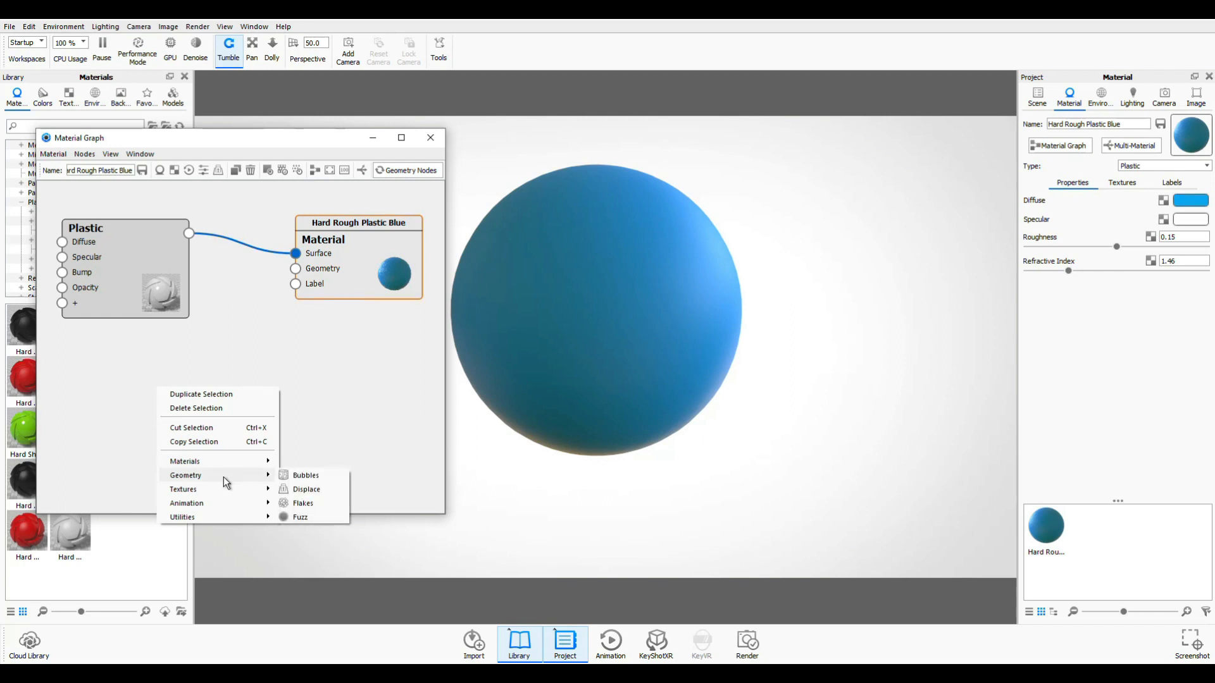
pyautogui.click(311, 517)
pyautogui.moveTo(241, 398); pyautogui.dragTo(281, 389)
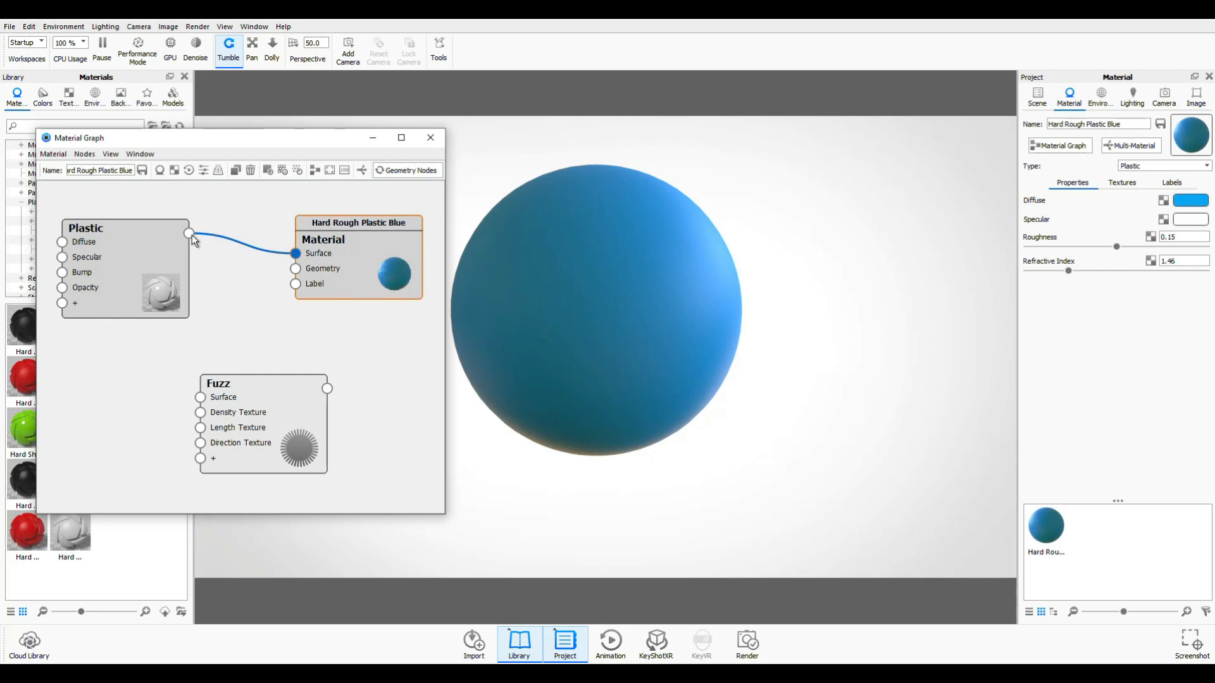
pyautogui.moveTo(190, 235); pyautogui.dragTo(297, 271)
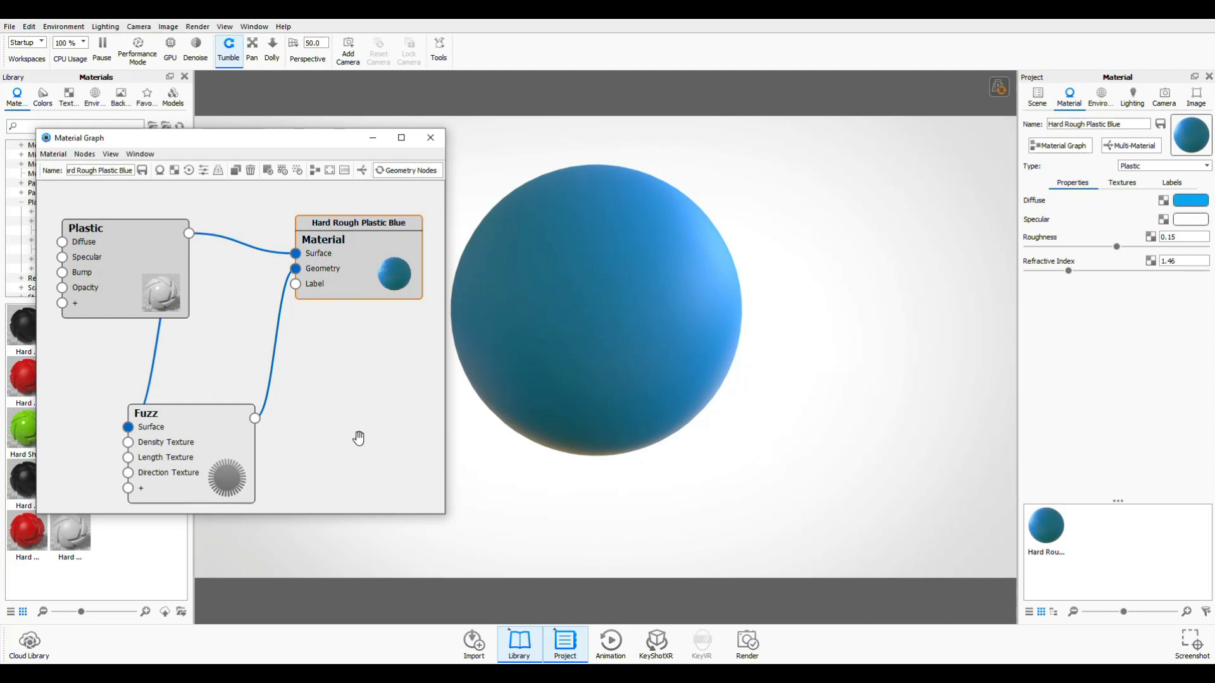
# Set the Fuzz node's length to 0.0156, length variation to 4.185, randomness to 3.025 and radius to 0.00159
pyautogui.doubleClick(225, 413)
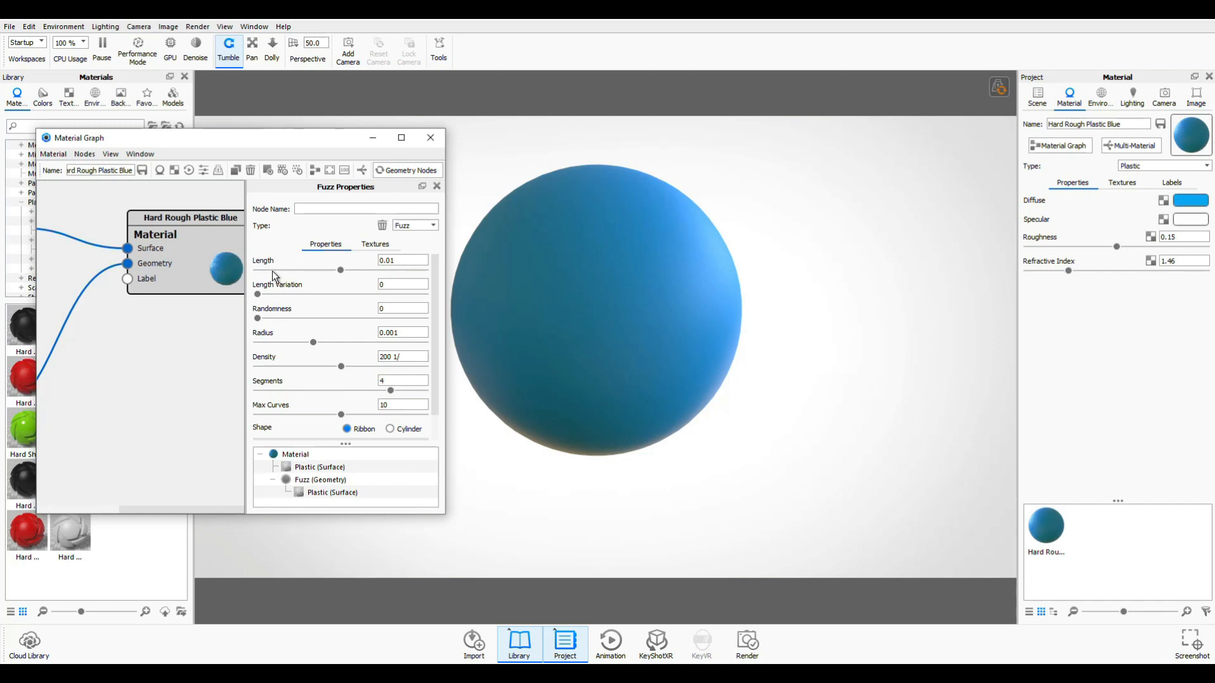
pyautogui.moveTo(341, 271); pyautogui.dragTo(389, 272)
pyautogui.moveTo(259, 295); pyautogui.dragTo(370, 309)
pyautogui.moveTo(368, 304); pyautogui.dragTo(399, 305)
pyautogui.moveTo(259, 319); pyautogui.dragTo(354, 320)
pyautogui.moveTo(313, 343); pyautogui.dragTo(346, 344)
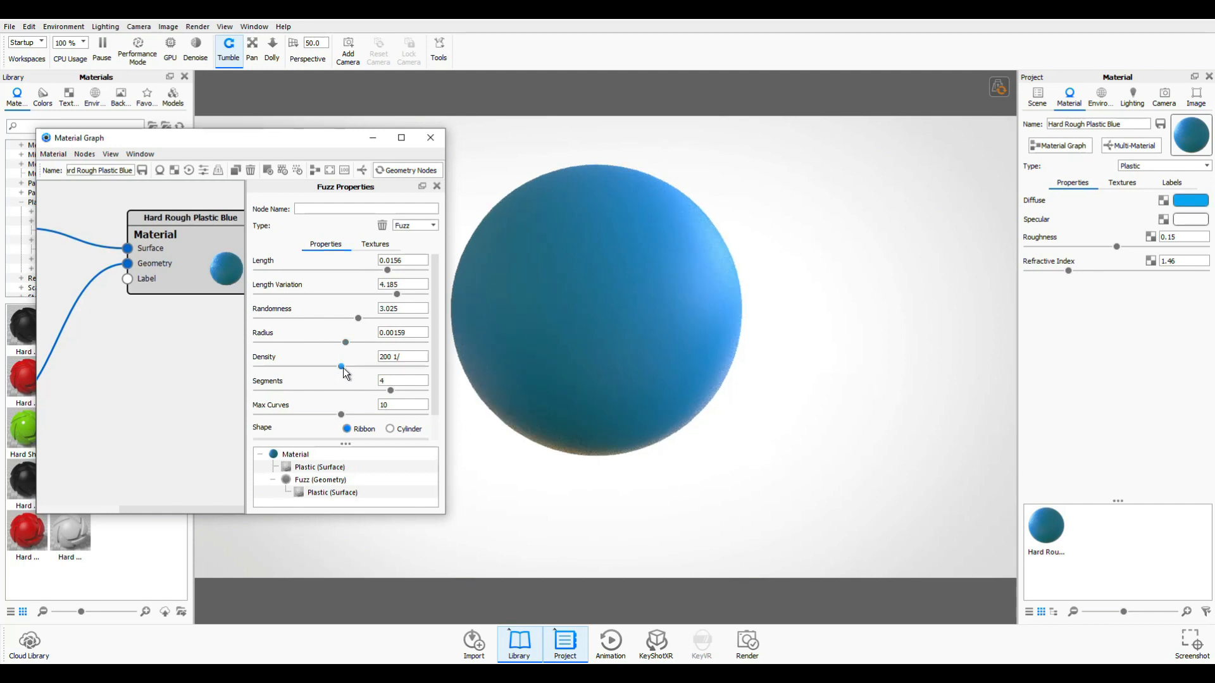
# Set the fuzz density to 326.8 and segments to 4.26, choose the Cylinder shape and execute the geometry node
pyautogui.moveTo(344, 368); pyautogui.dragTo(396, 371)
pyautogui.moveTo(391, 393); pyautogui.dragTo(399, 393)
pyautogui.scroll(-1, 368, 387)
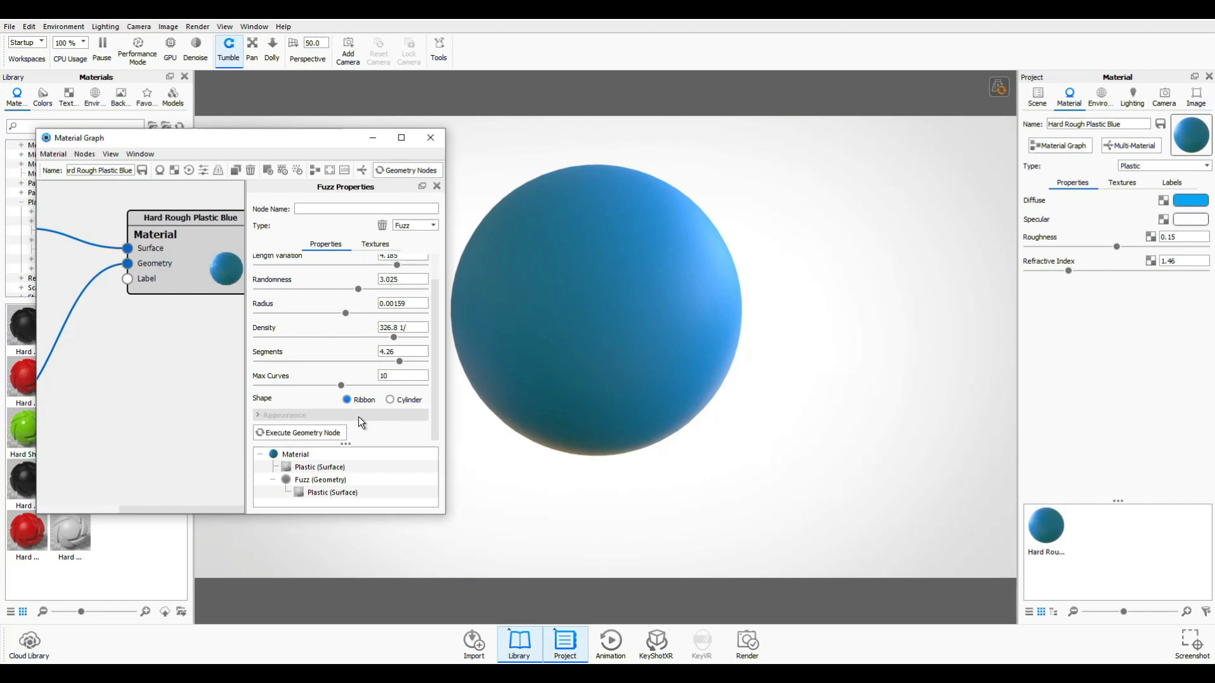
pyautogui.click(390, 400)
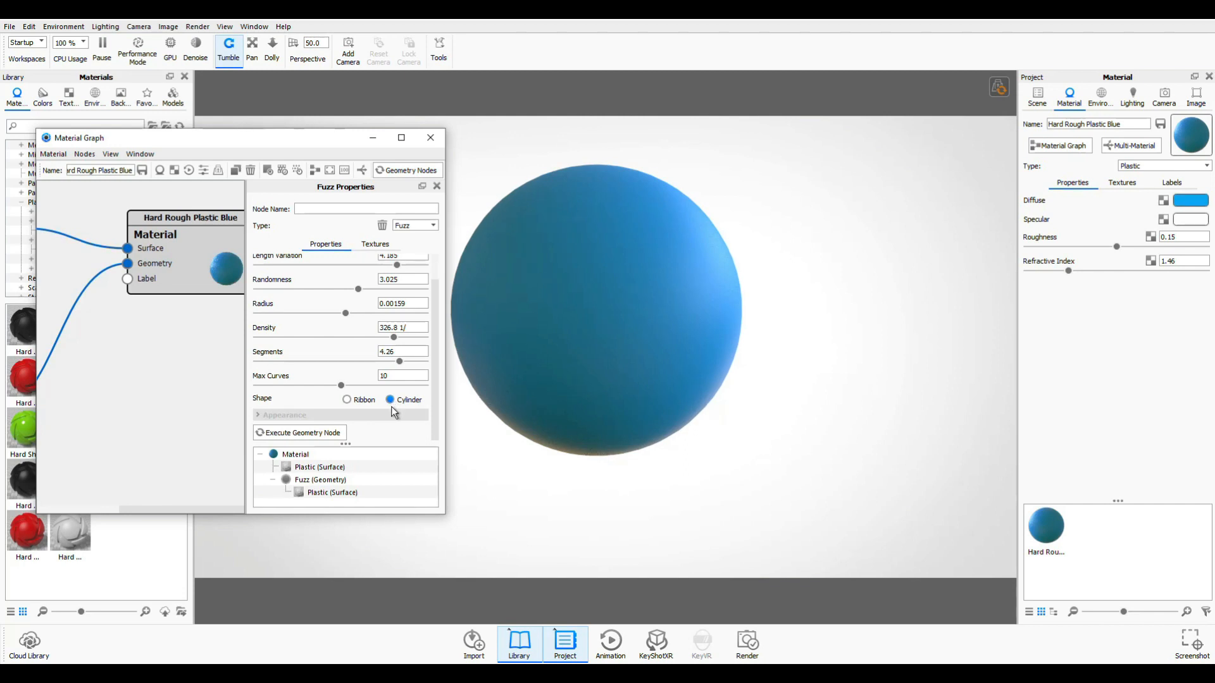
pyautogui.click(322, 434)
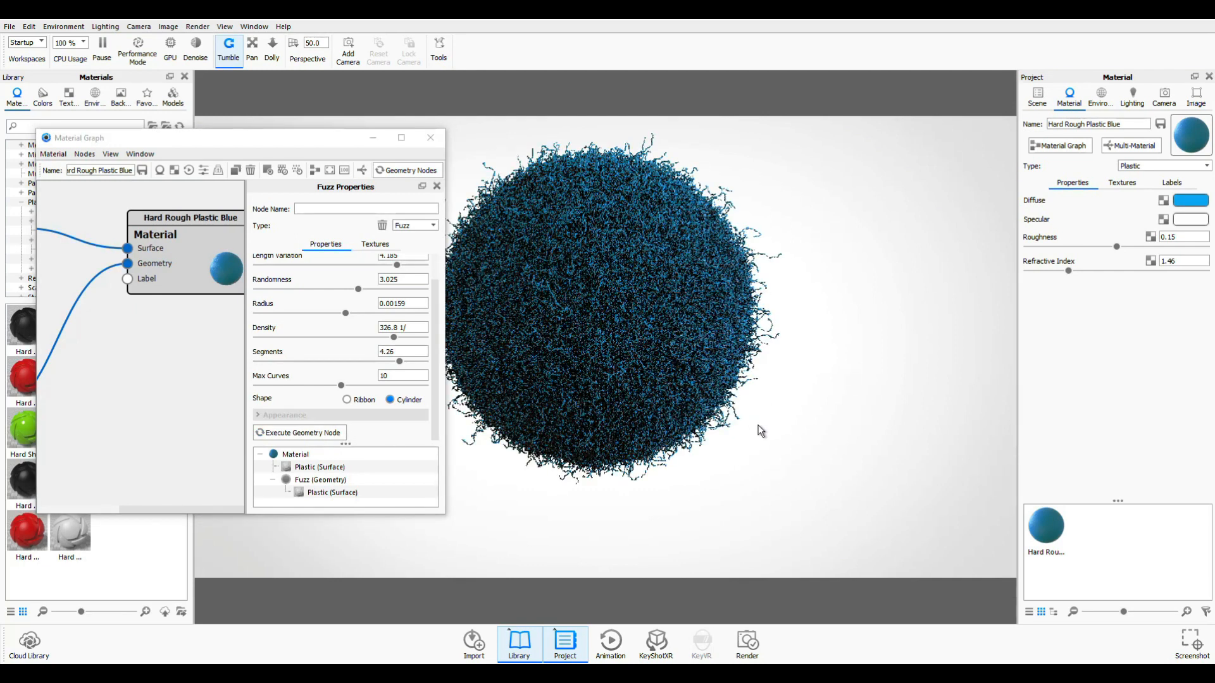
# Inspect the fuzz up close, shorten its length to 0.00304 and execute the geometry node again
pyautogui.scroll(5, 760, 431)
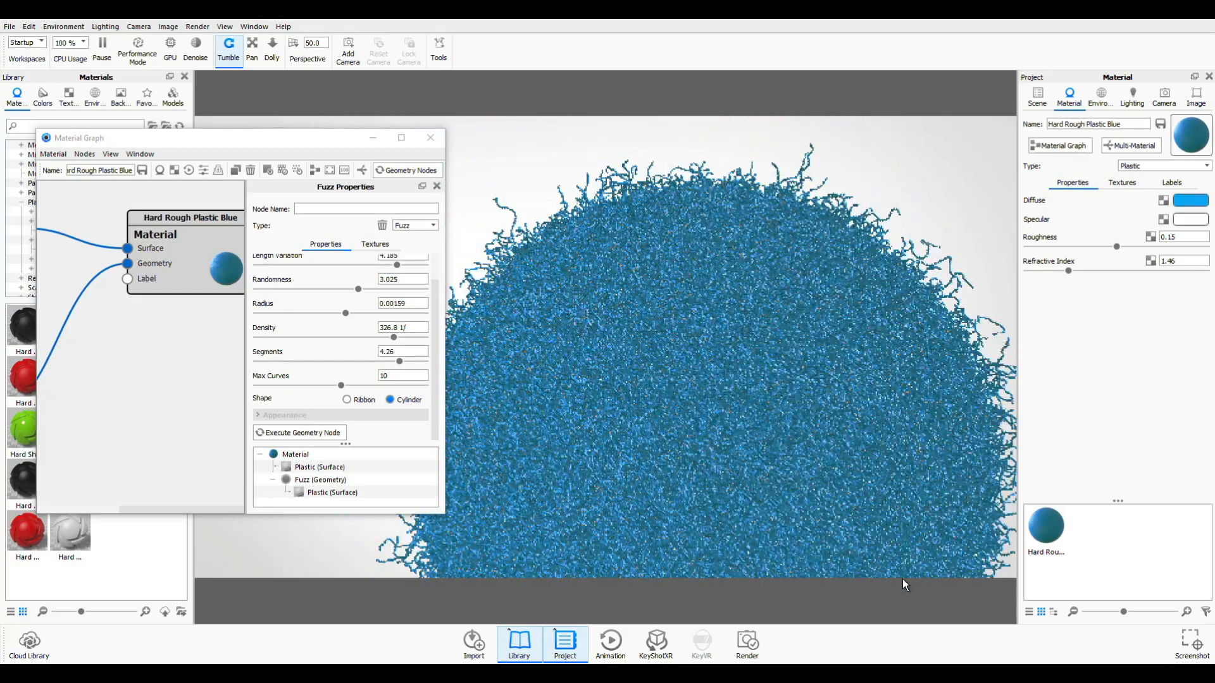
pyautogui.scroll(4, 903, 579)
pyautogui.scroll(-5, 769, 466)
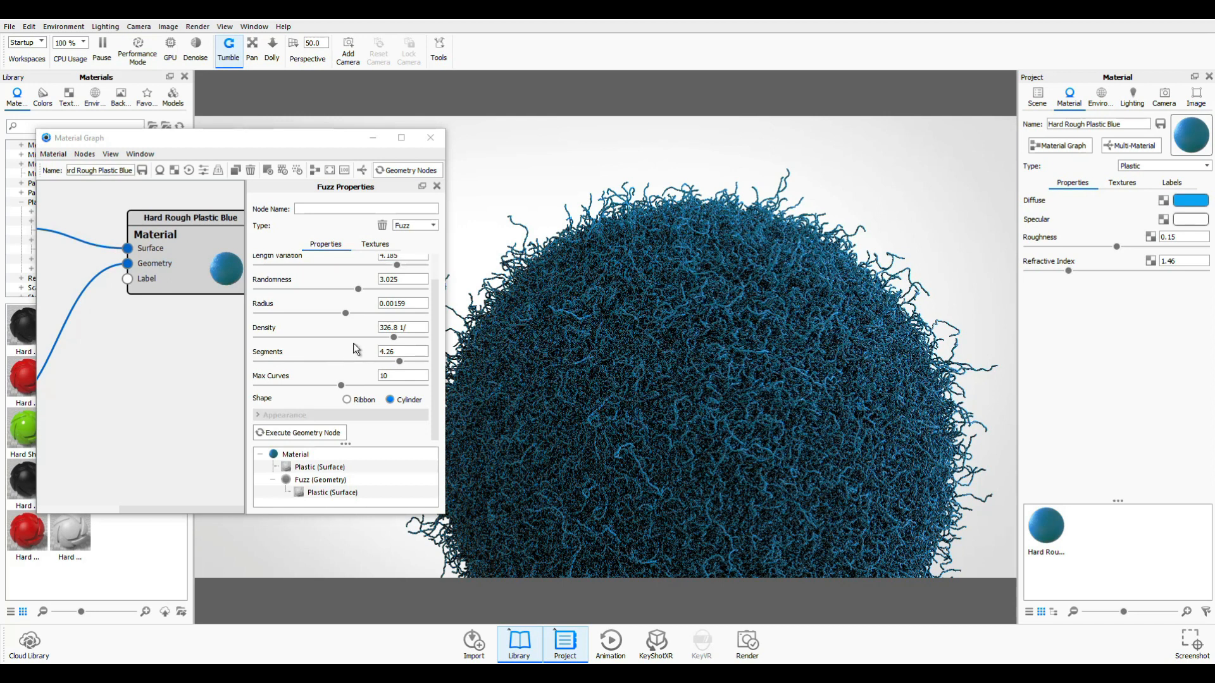
pyautogui.scroll(2, 349, 338)
pyautogui.moveTo(386, 272); pyautogui.dragTo(304, 277)
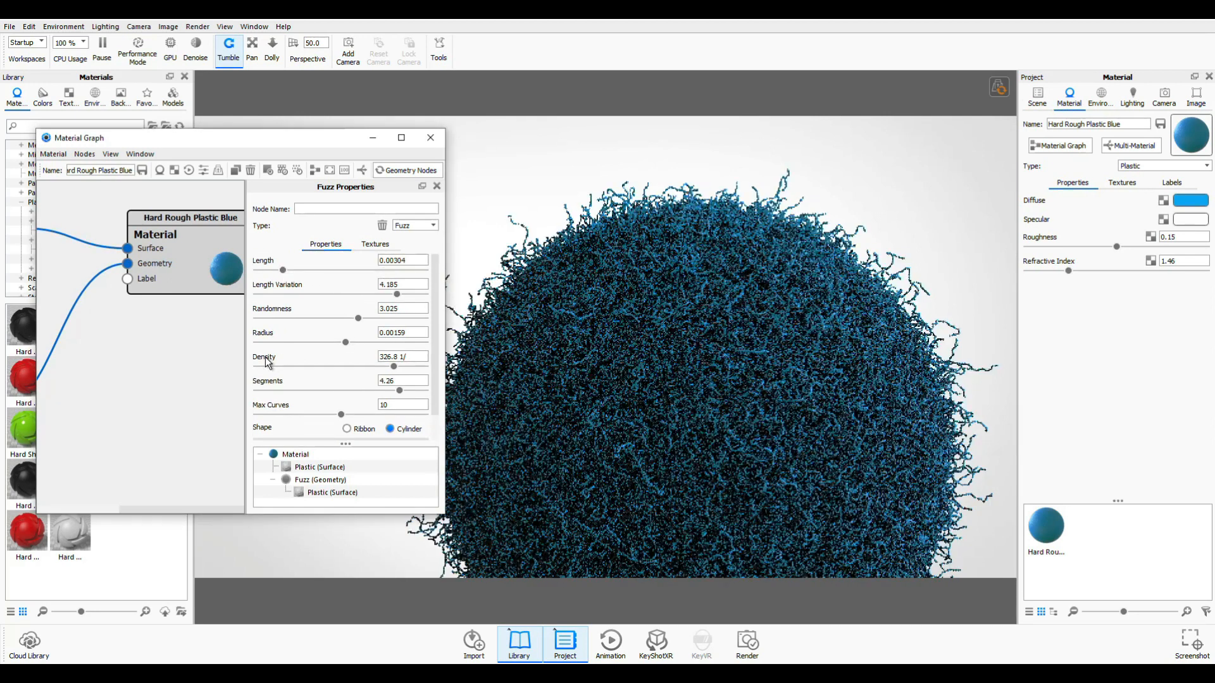
pyautogui.scroll(-1, 329, 411)
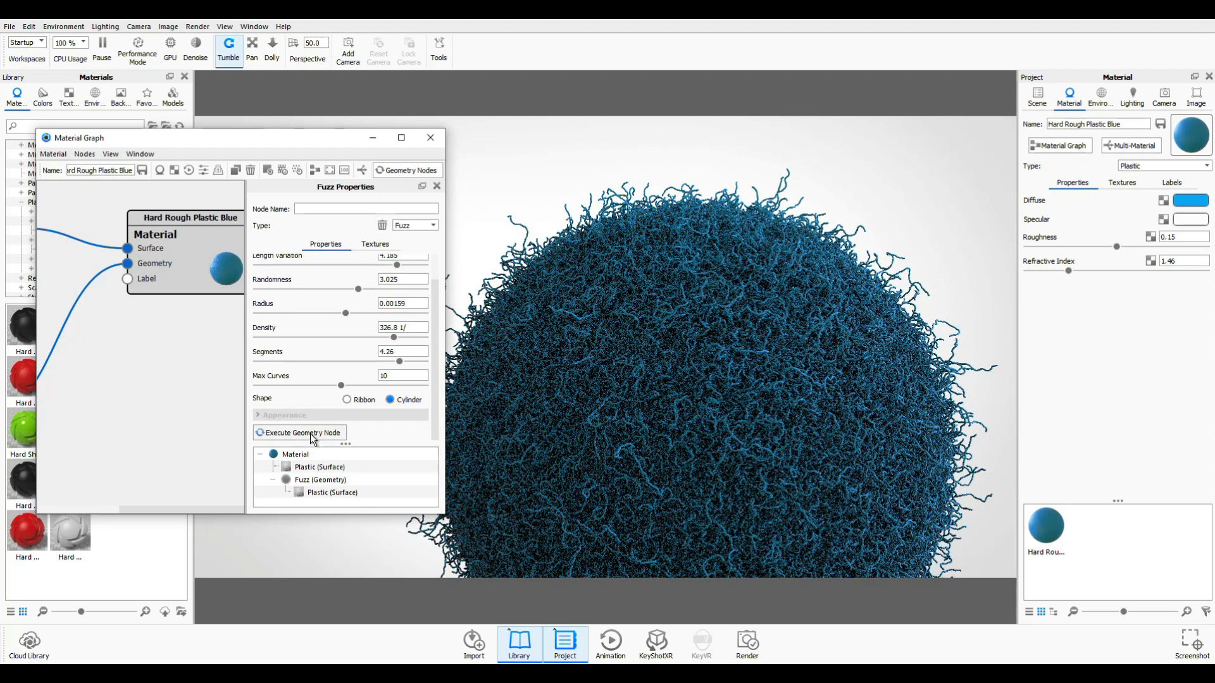
pyautogui.click(311, 434)
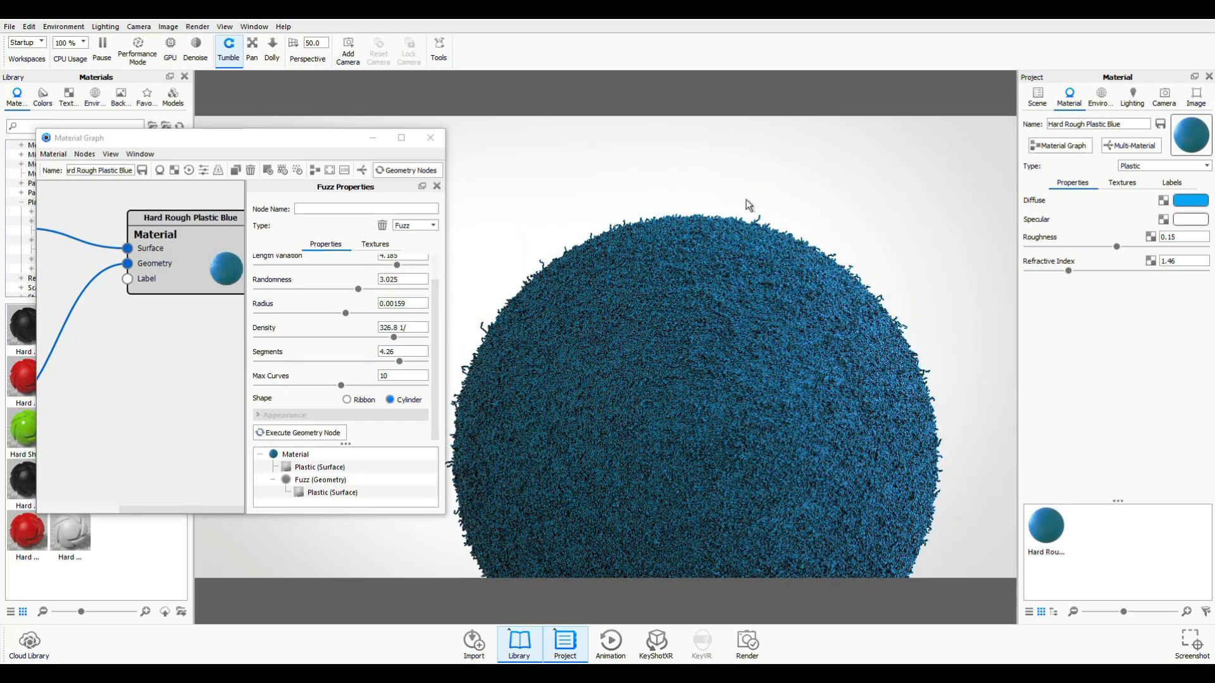
# Set the fuzz length variation to 0 and execute the geometry node
pyautogui.scroll(1, 312, 354)
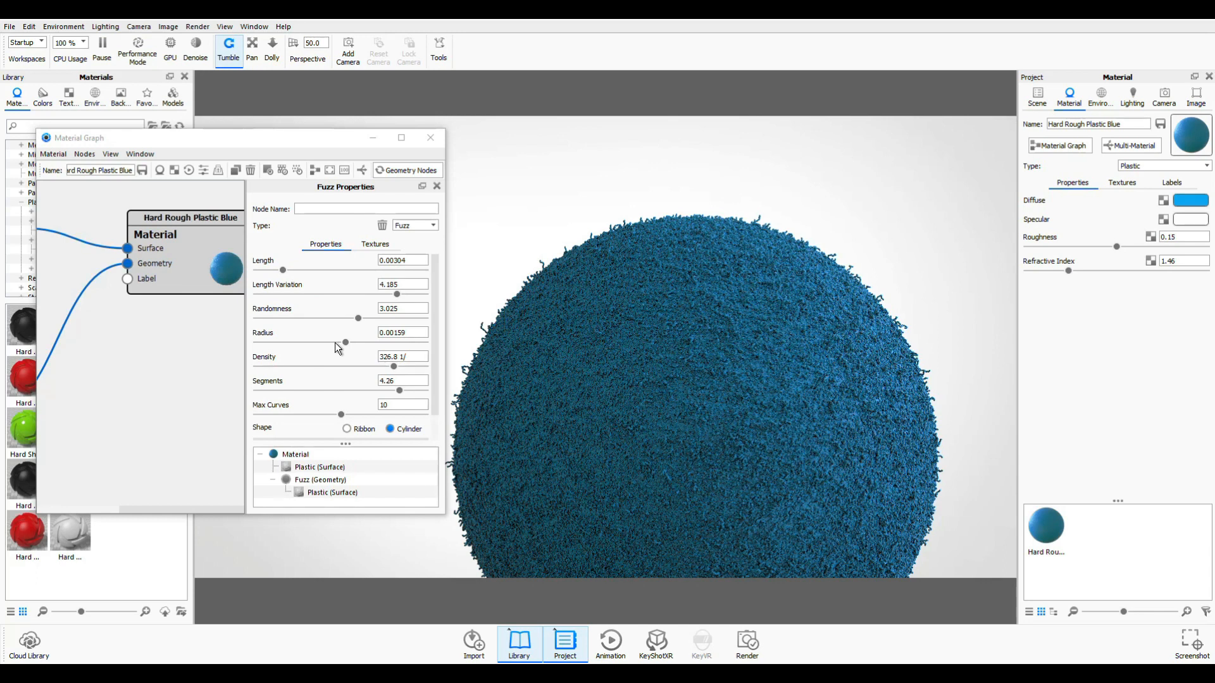
pyautogui.moveTo(397, 293); pyautogui.dragTo(257, 294)
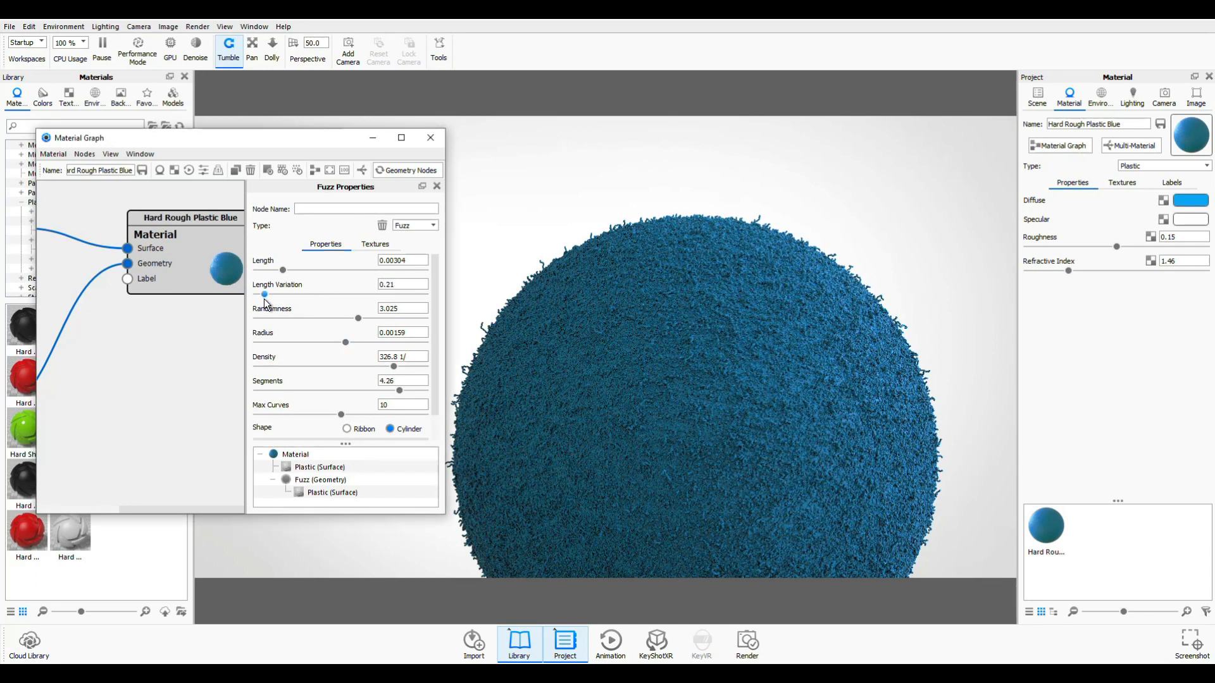
pyautogui.scroll(-1, 325, 414)
pyautogui.click(323, 434)
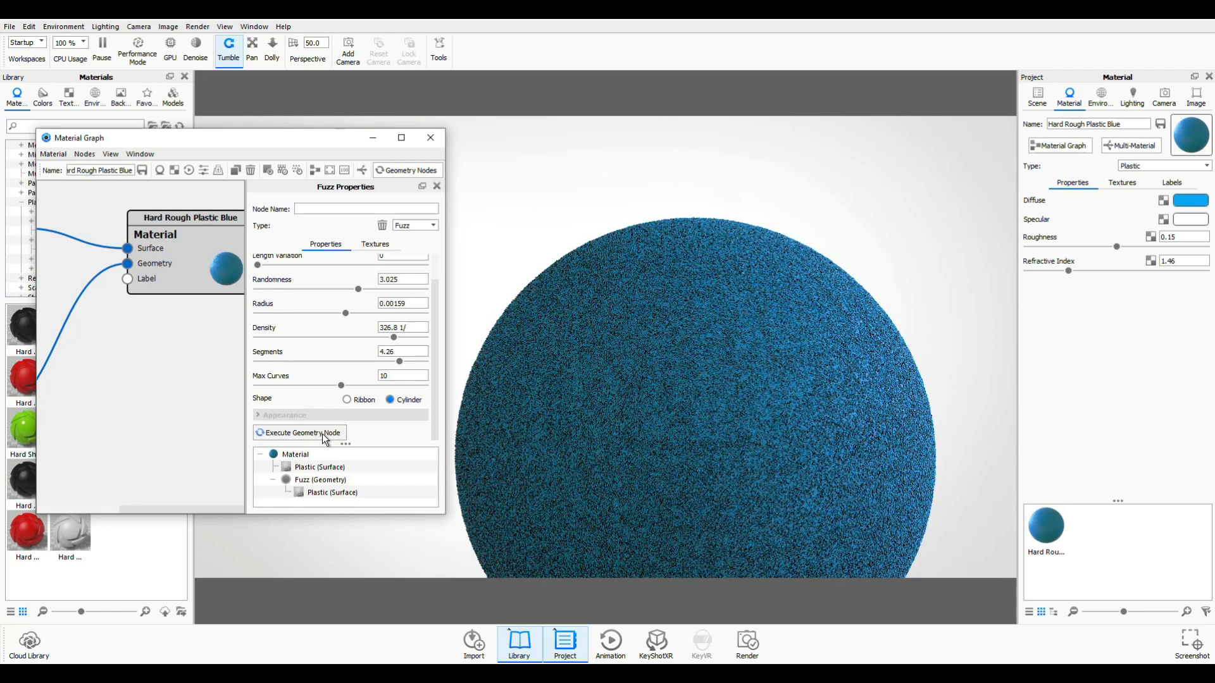
# Set the fuzz length variation to 4.105 and length to 0.0162, and execute the geometry node
pyautogui.scroll(1, 313, 363)
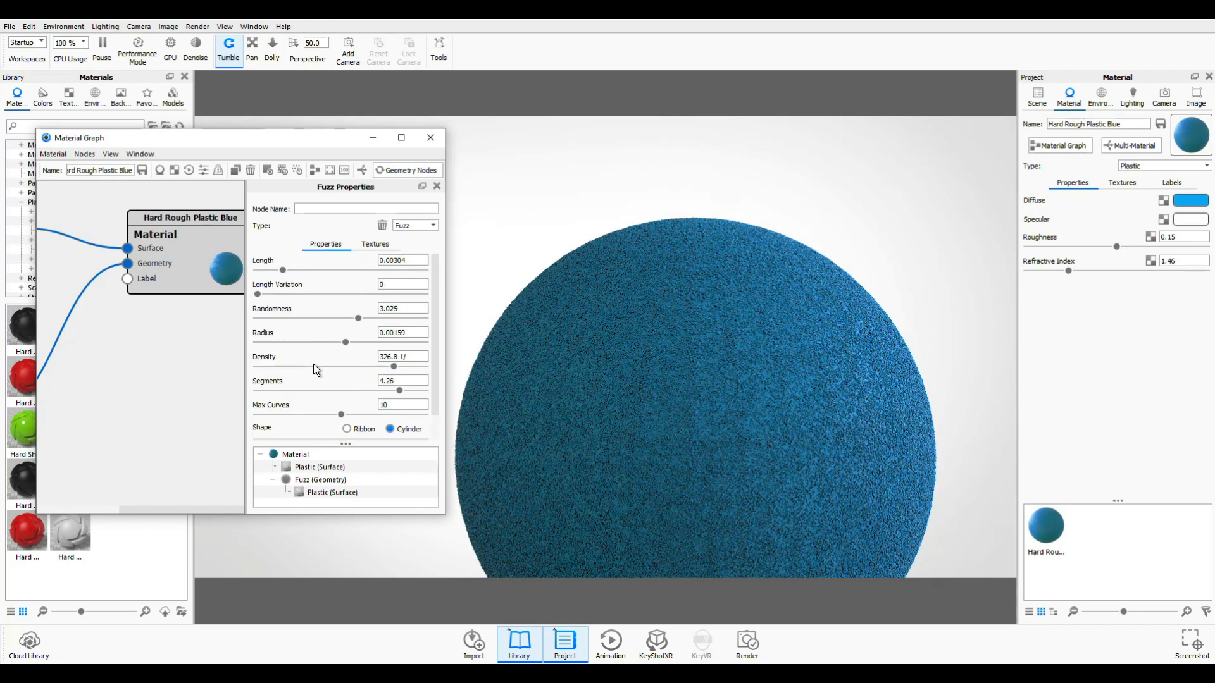
pyautogui.moveTo(260, 294); pyautogui.dragTo(399, 313)
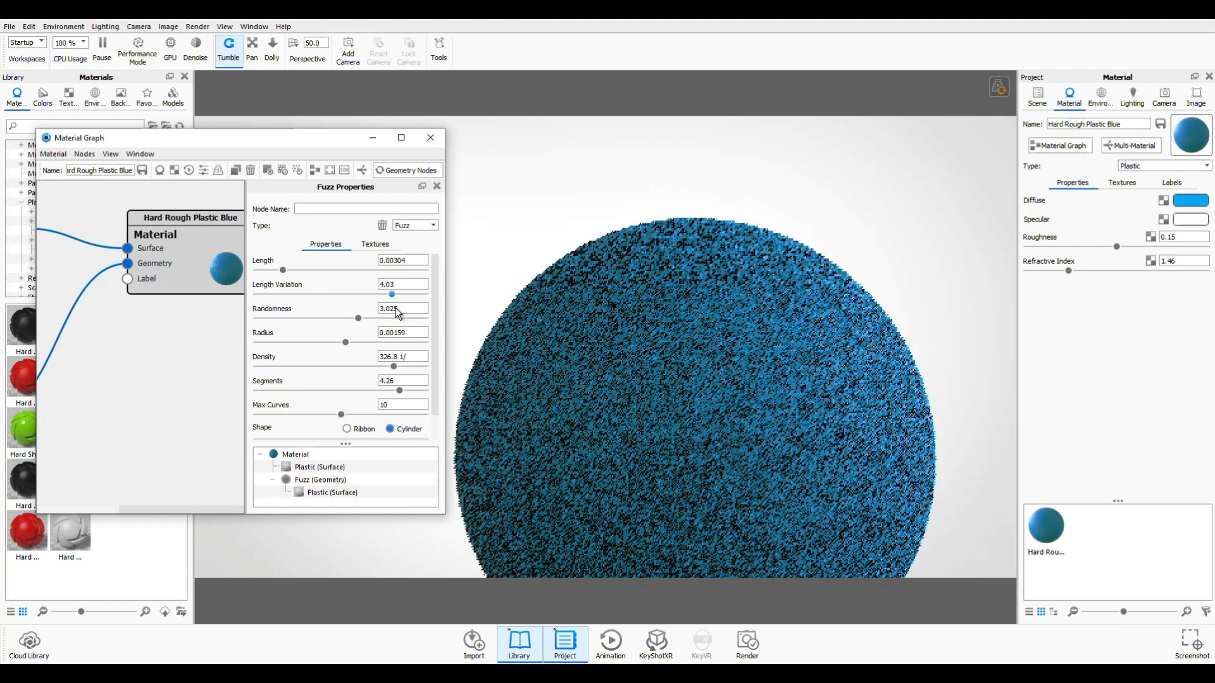
pyautogui.moveTo(280, 272); pyautogui.dragTo(393, 272)
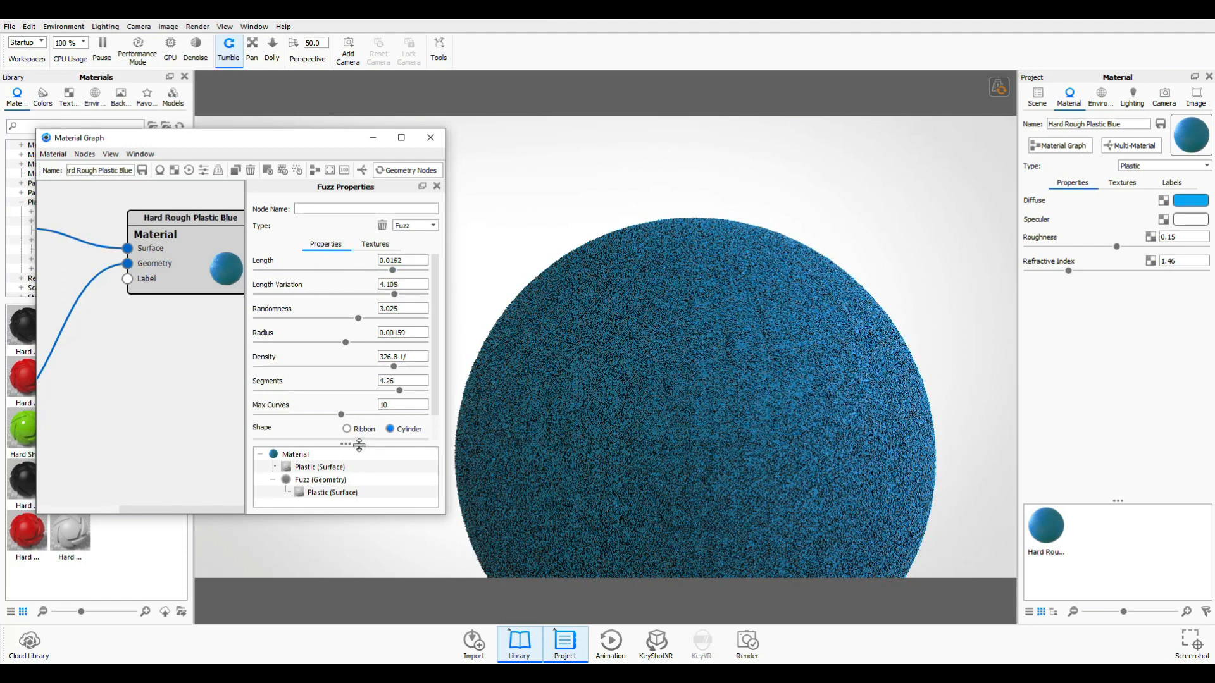
pyautogui.scroll(-1, 372, 423)
pyautogui.click(318, 434)
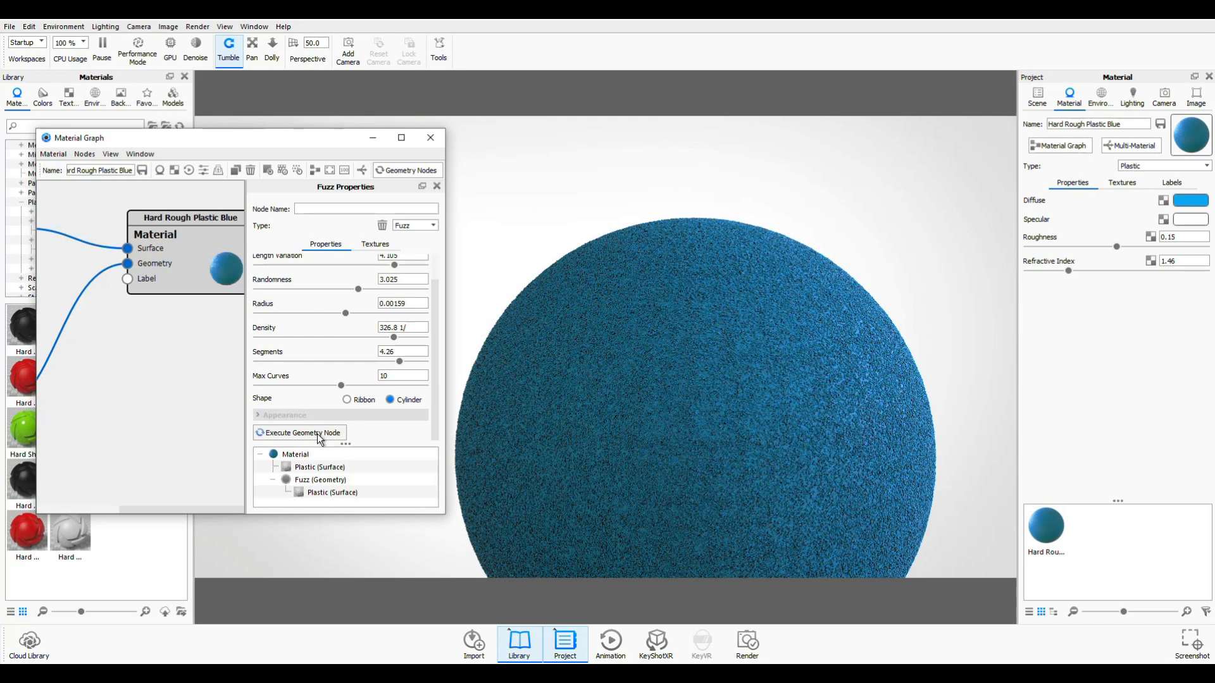